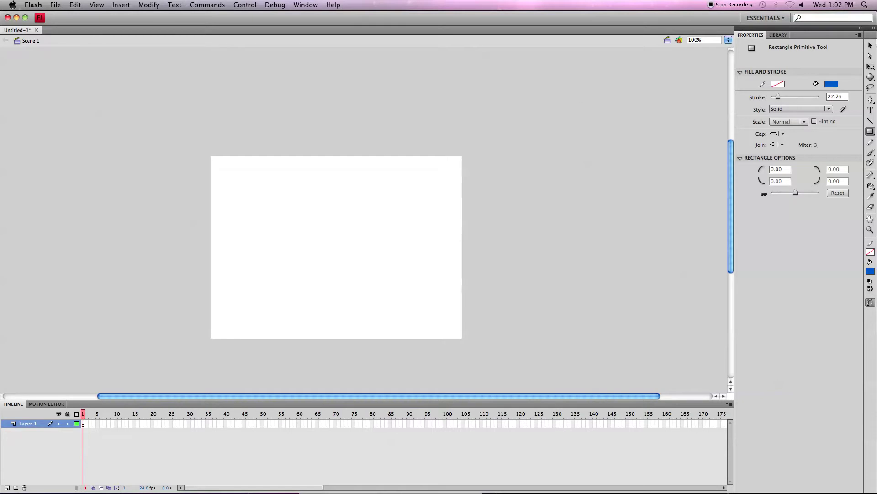
Switch from Rectangle Primitive to the ordinary Rectangle Tool.
left_click(871, 45)
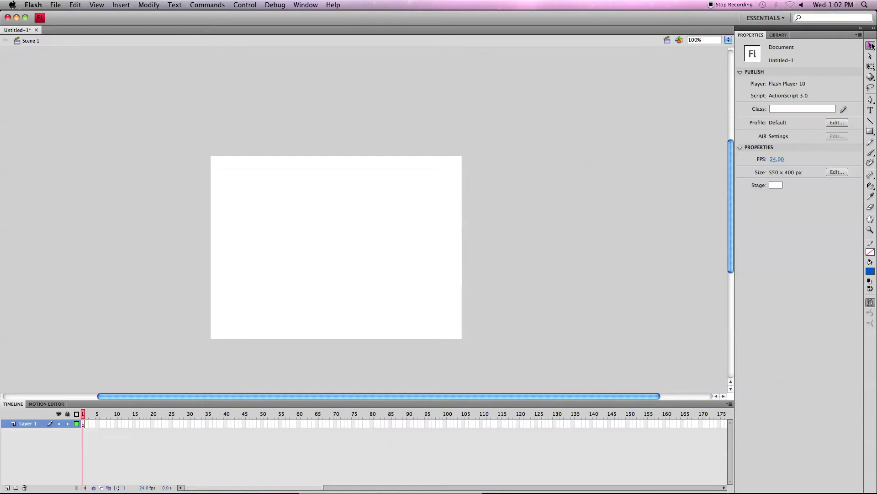
left_click(871, 130)
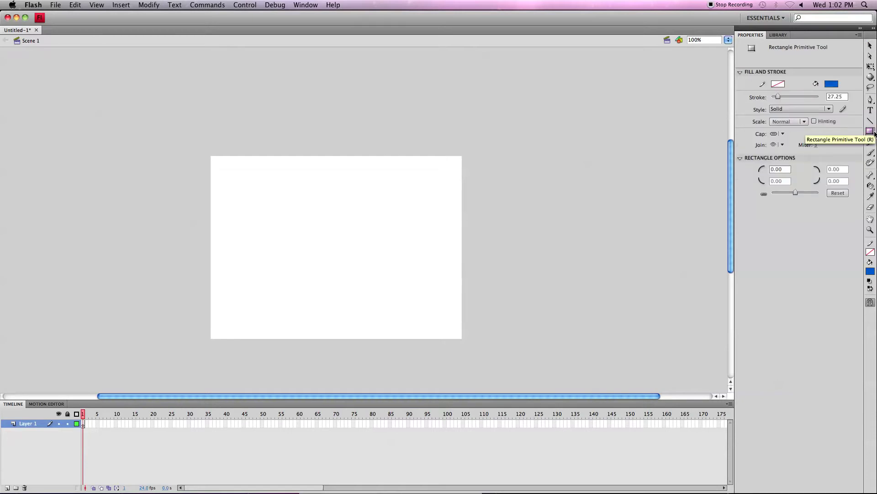
left_click(871, 132)
left_click(823, 130)
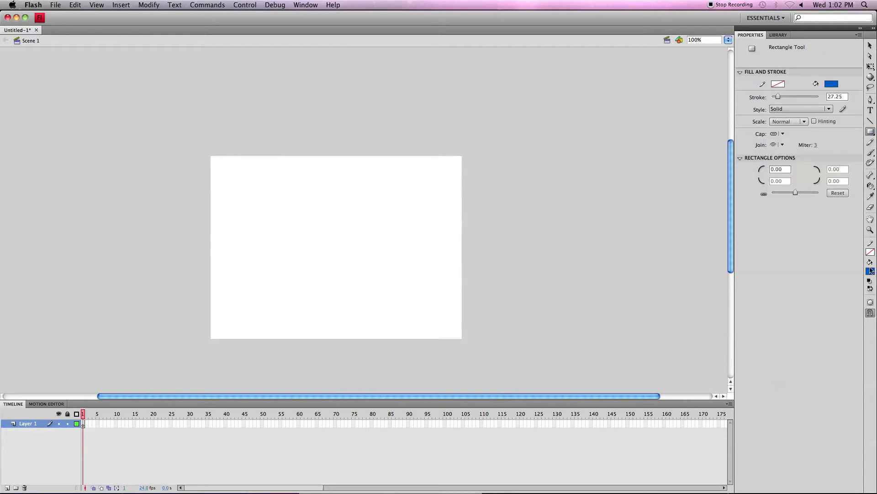
Set the stroke colour to black and keep the fill colour blue.
left_click(871, 253)
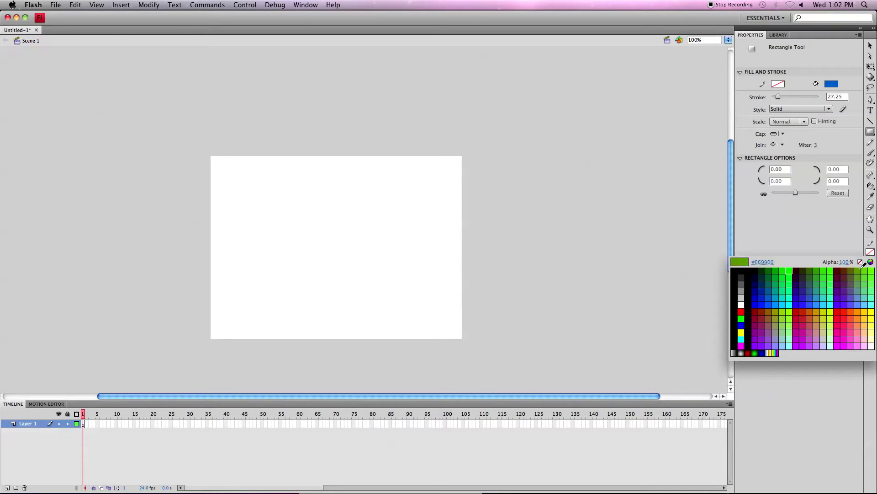
left_click(874, 273)
left_click(874, 272)
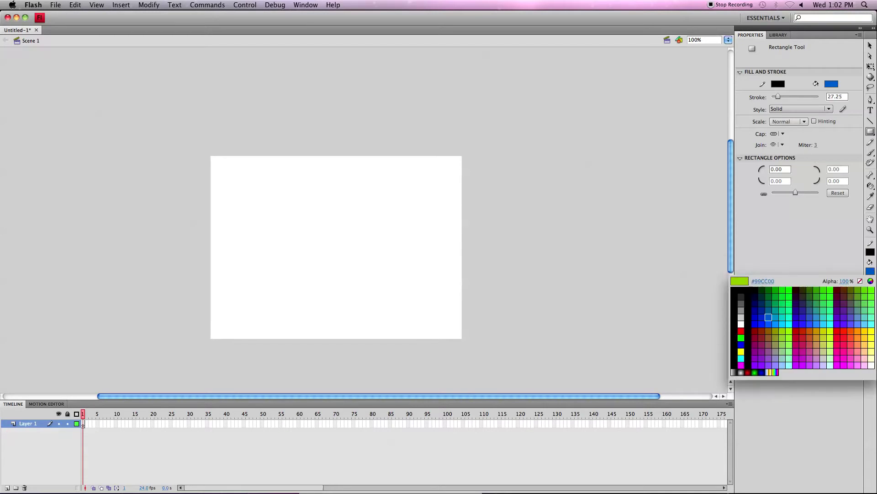
left_click(767, 321)
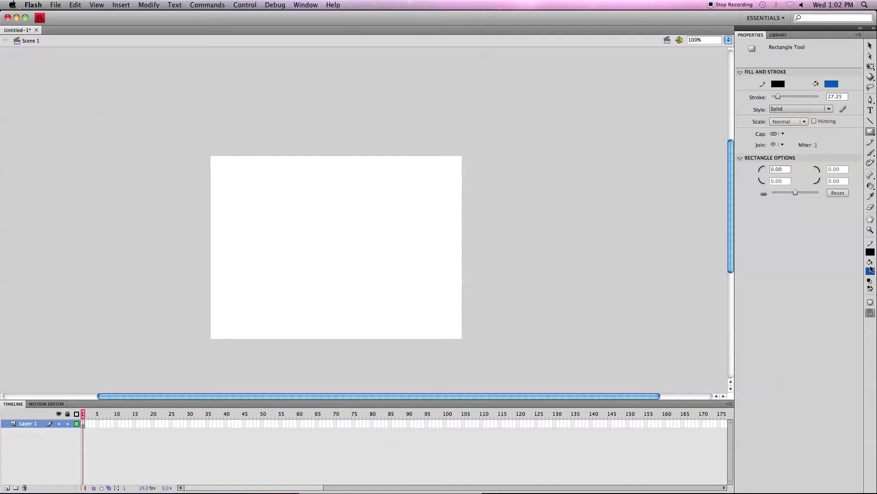
scroll(396, 290, "up", 1)
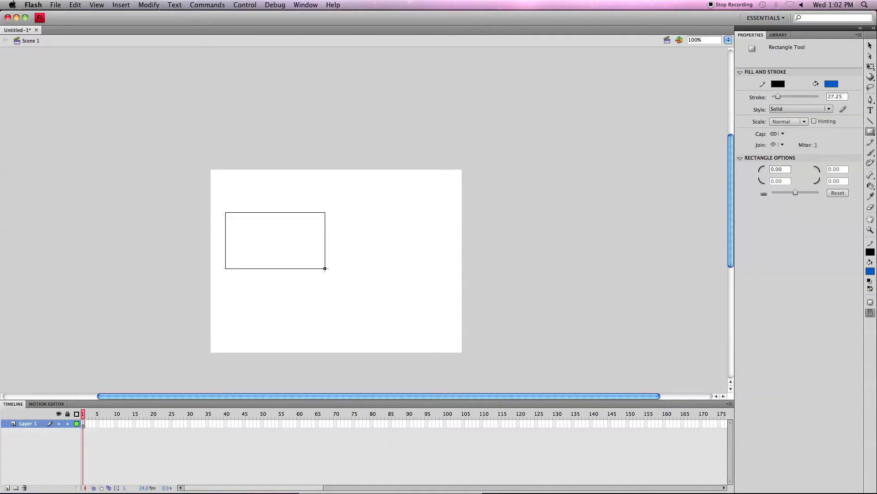
Draw a blue, black-bordered rectangle on the stage's left and raise the stroke width.
left_click_drag(225, 212, 325, 268)
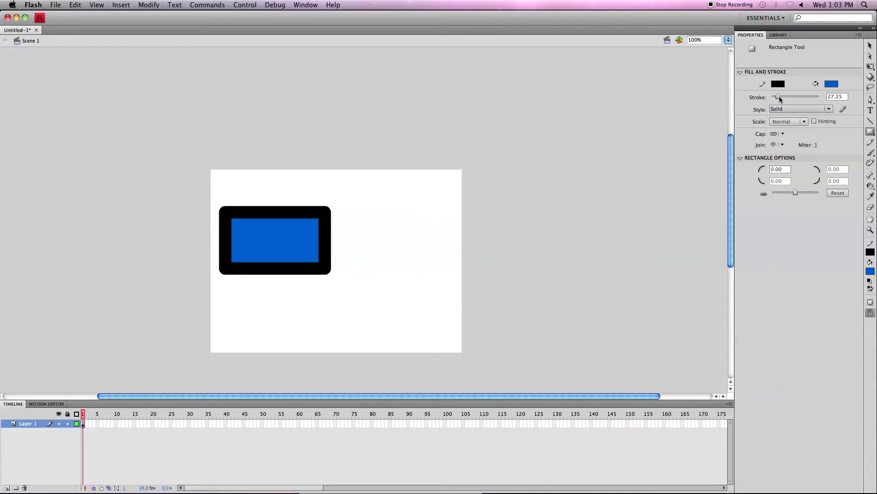
left_click_drag(778, 98, 814, 98)
Select the rectangle, nudge its X position, and scale it proportionally to 380 by 220.3.
left_click(871, 46)
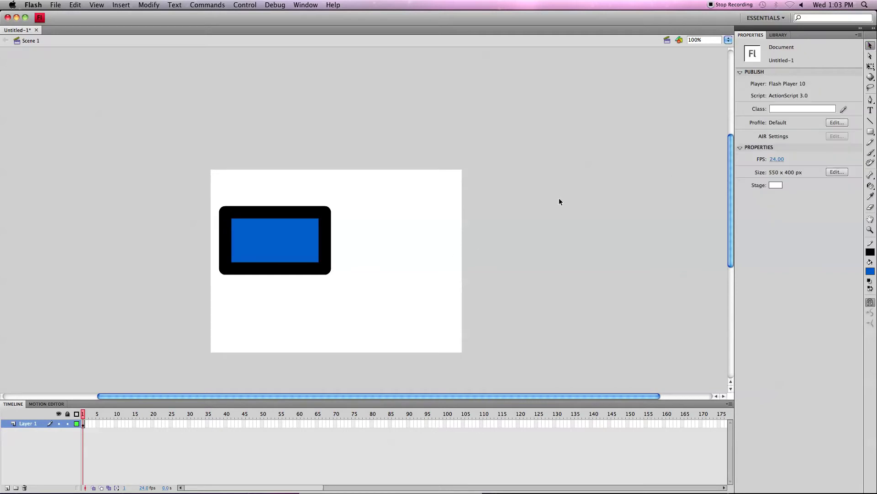
double_click(299, 254)
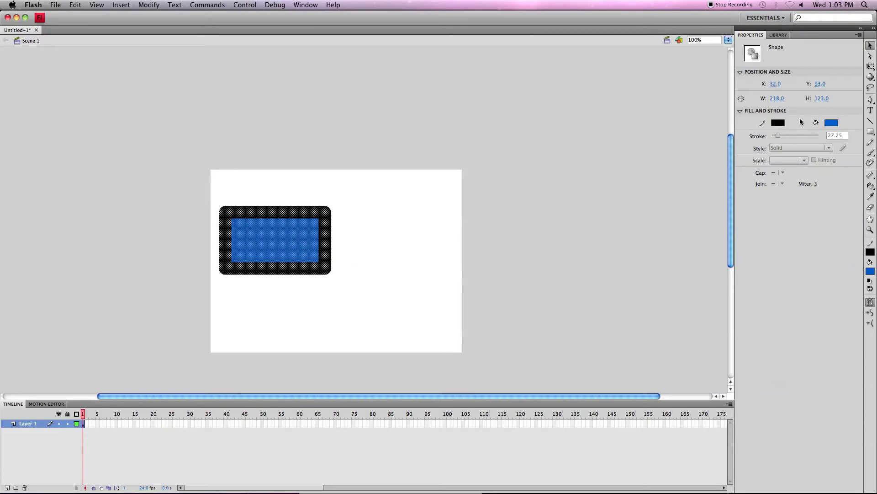
left_click_drag(770, 84, 849, 101)
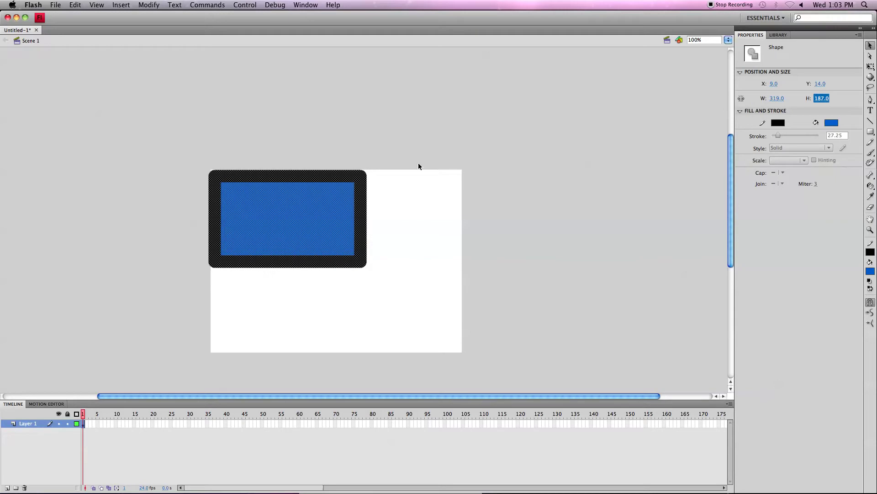
left_click(198, 174)
double_click(278, 188)
left_click(741, 98)
left_click_drag(777, 99, 800, 98)
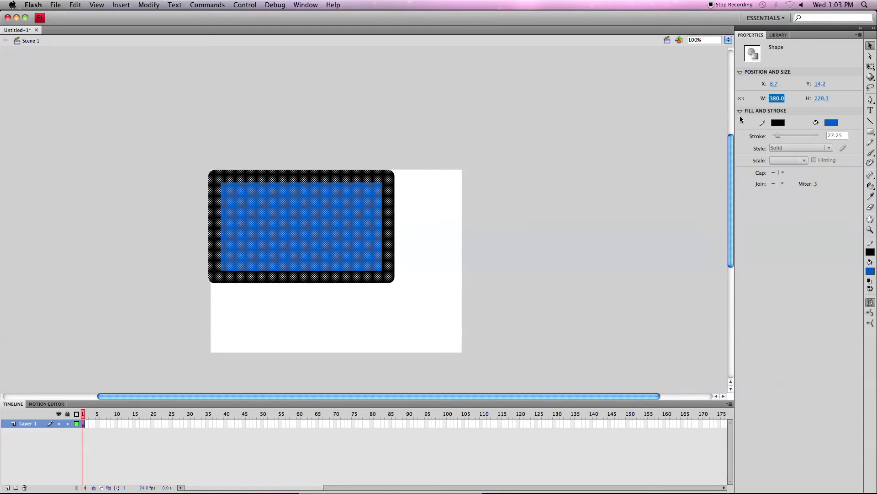
left_click(740, 98)
left_click(427, 265)
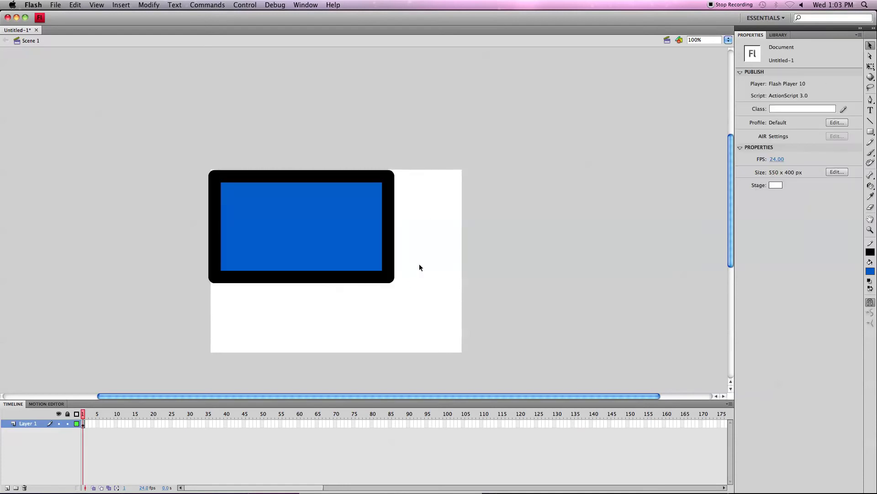
Delete the old rectangle, set stroke to none, and draw a large rectangle plus a bottom strip.
key("super+a")
key("Delete")
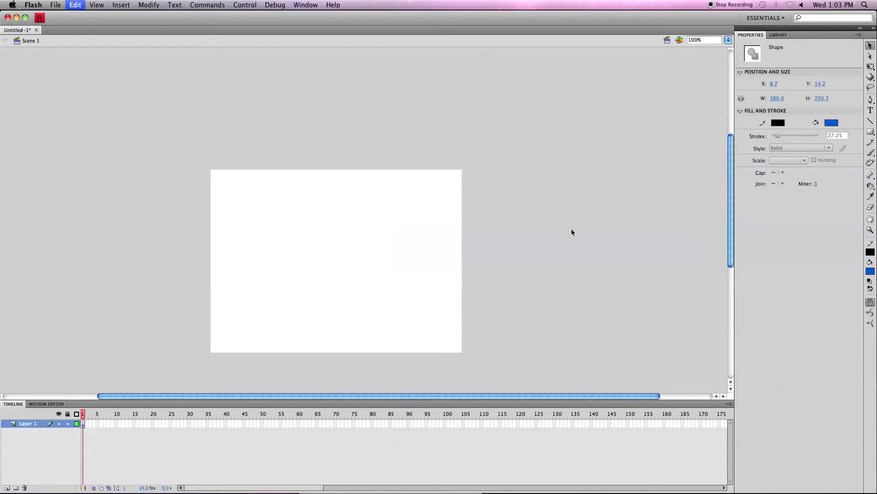
left_click(871, 132)
left_click(871, 252)
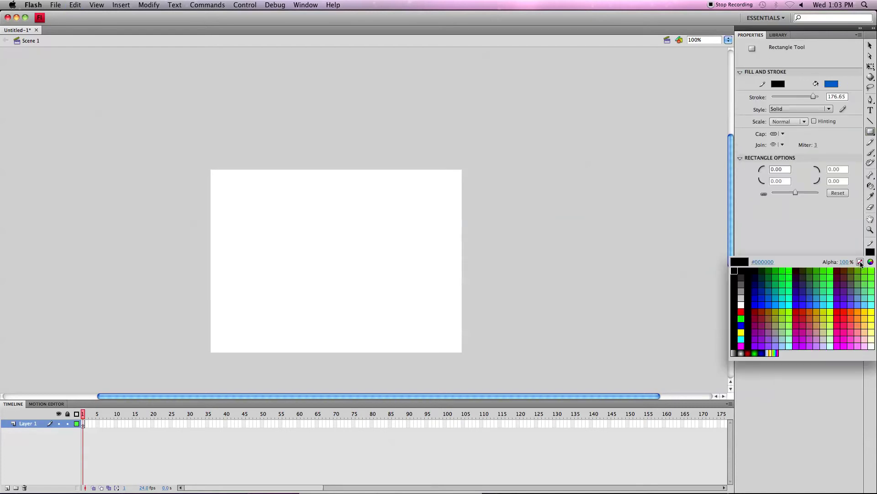
left_click(862, 262)
left_click_drag(259, 209, 369, 274)
left_click_drag(311, 324, 424, 346)
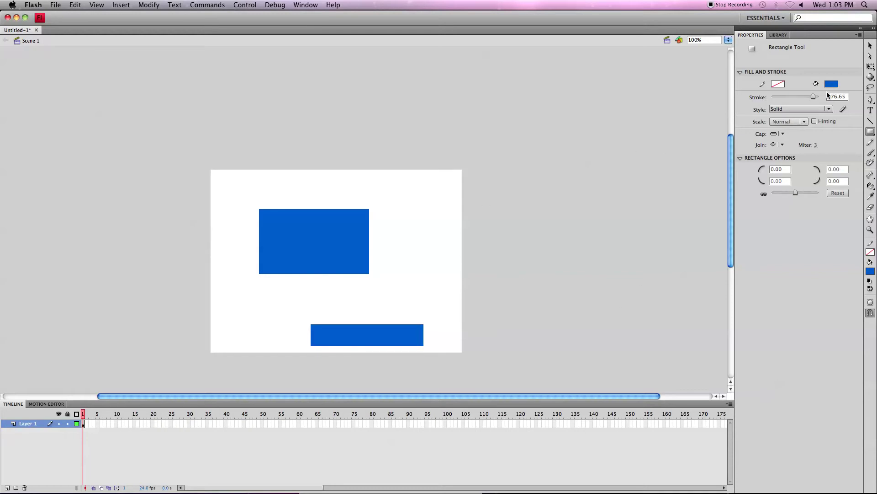
Drag the strip onto the large rectangle so they merge, then move the merged shape around.
key("v")
left_click_drag(404, 333, 385, 257)
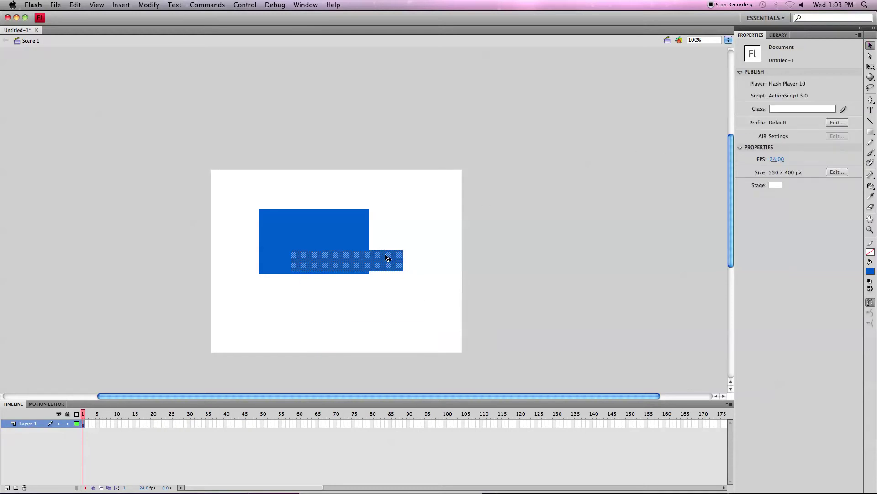
left_click(415, 219)
left_click_drag(332, 233, 319, 287)
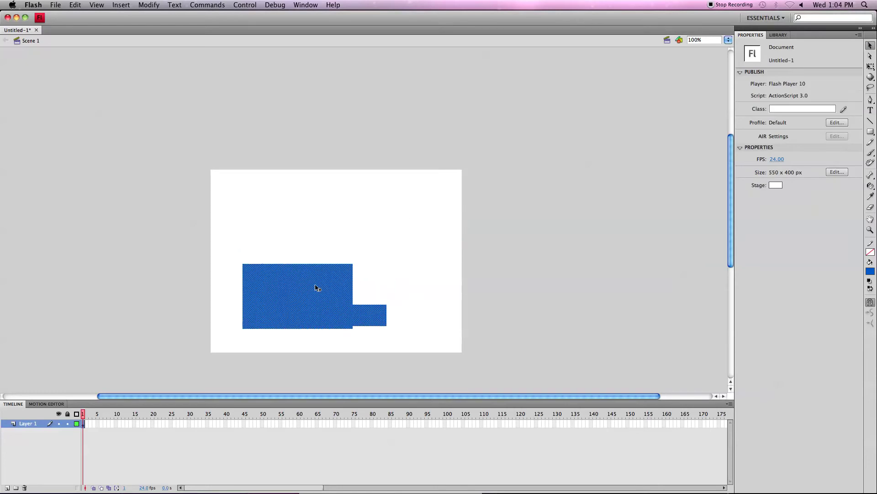
left_click(402, 334)
left_click_drag(357, 320, 377, 258)
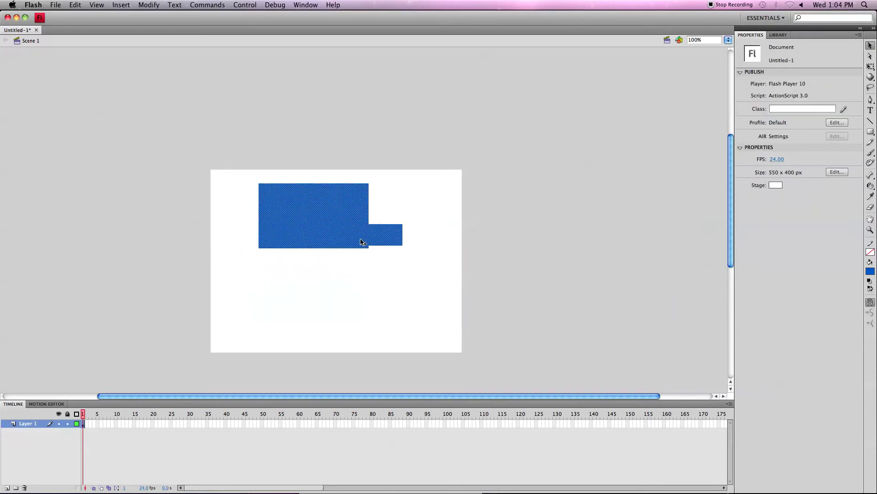
left_click(403, 273)
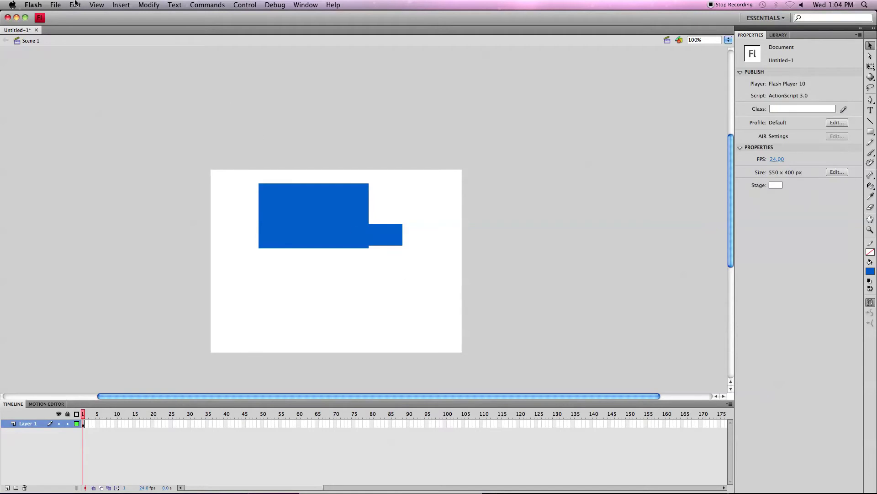
Undo and redo the moves so the strip sits apart at the stage bottom.
left_click(76, 5)
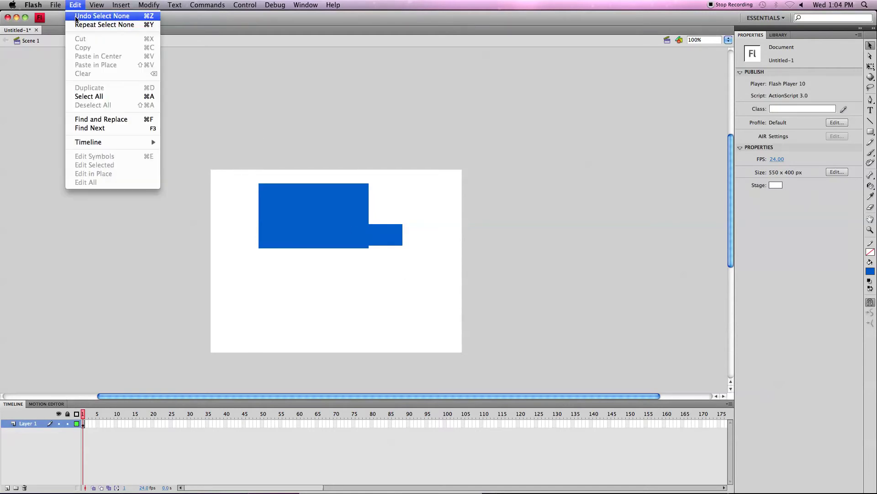
left_click(92, 16)
key("super+z")
left_click(276, 182)
key("super+y")
key("super+y")
key("super+y")
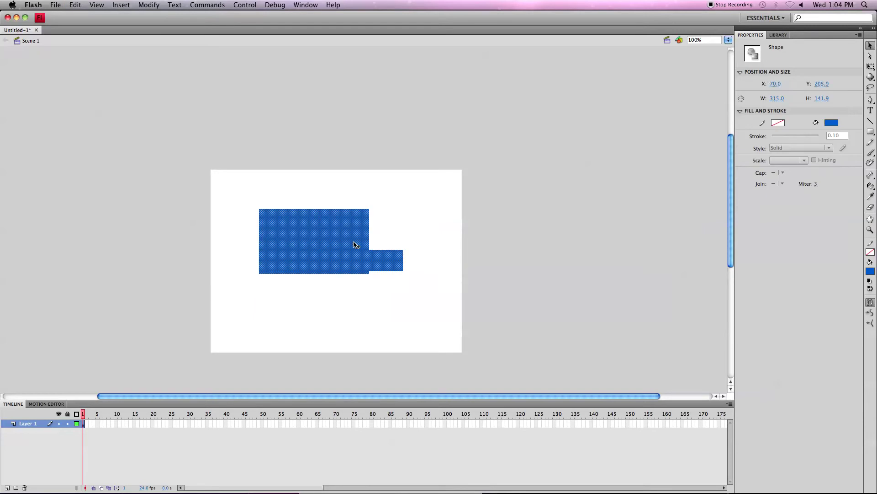
key("super+y")
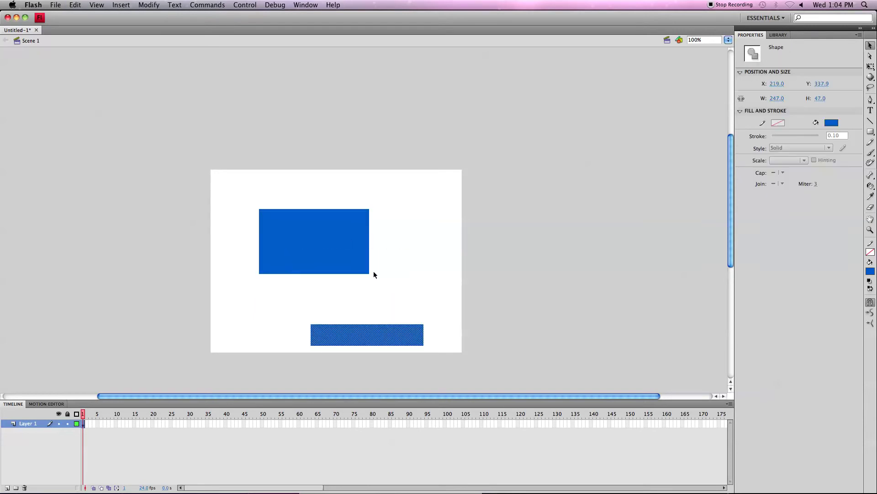
left_click(422, 293)
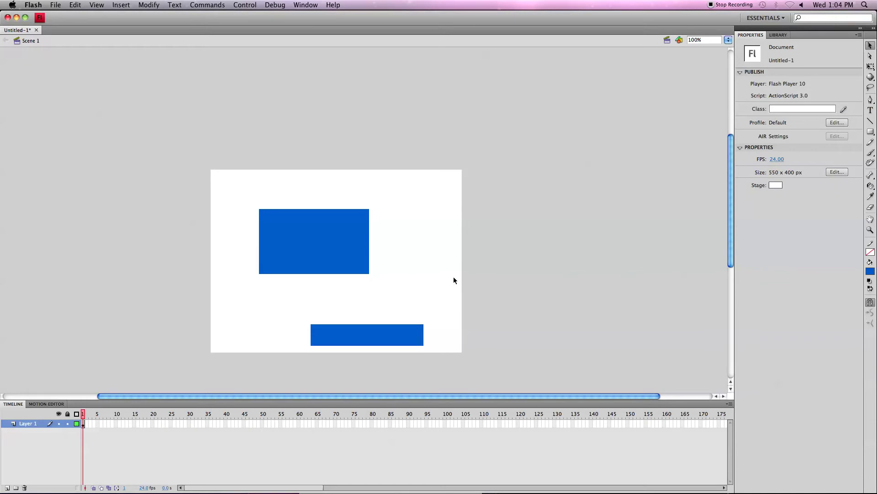
Clear the stage and draw two blue rectangles with Object Drawing mode on.
key("super+a")
key("Delete")
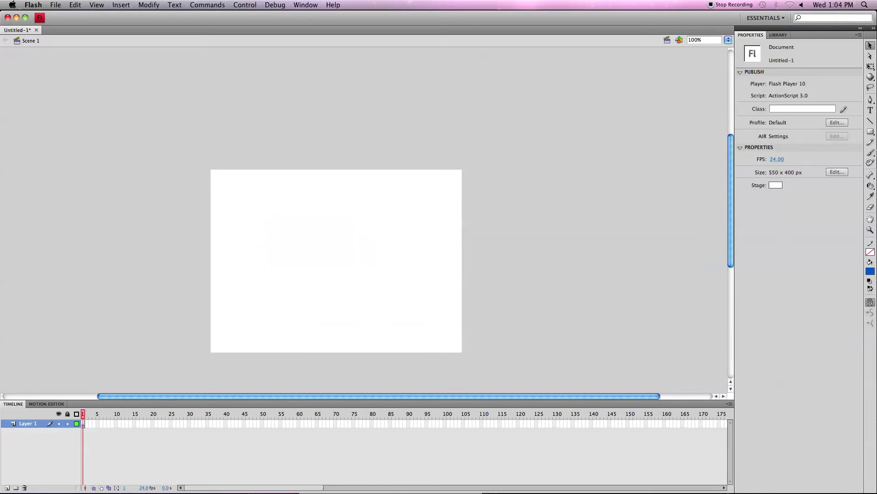
left_click(871, 131)
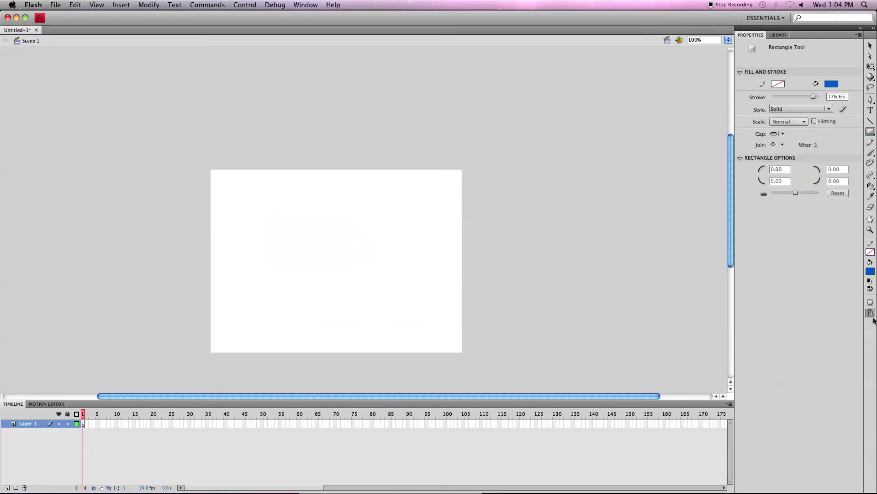
left_click(870, 303)
left_click_drag(246, 206, 359, 267)
left_click_drag(283, 292, 421, 352)
Overlap the two drawing objects, pull them apart unmerged, then delete both.
left_click(873, 45)
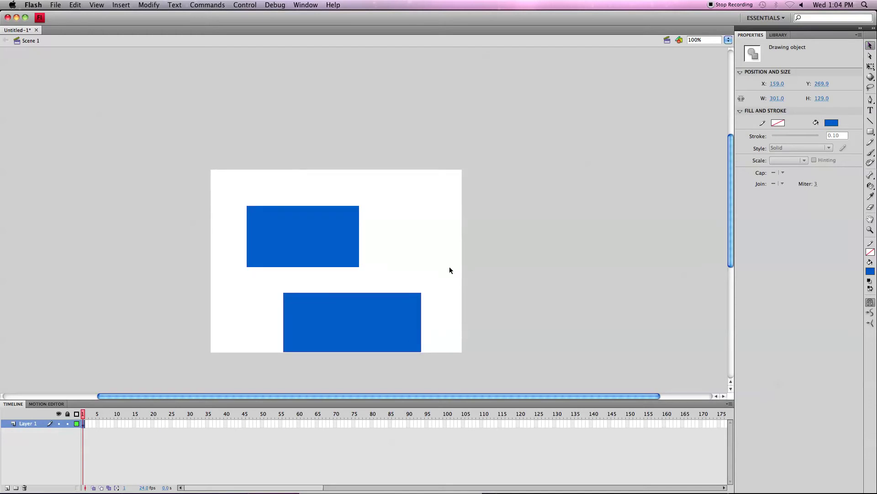
left_click_drag(382, 316, 381, 259)
left_click(412, 211)
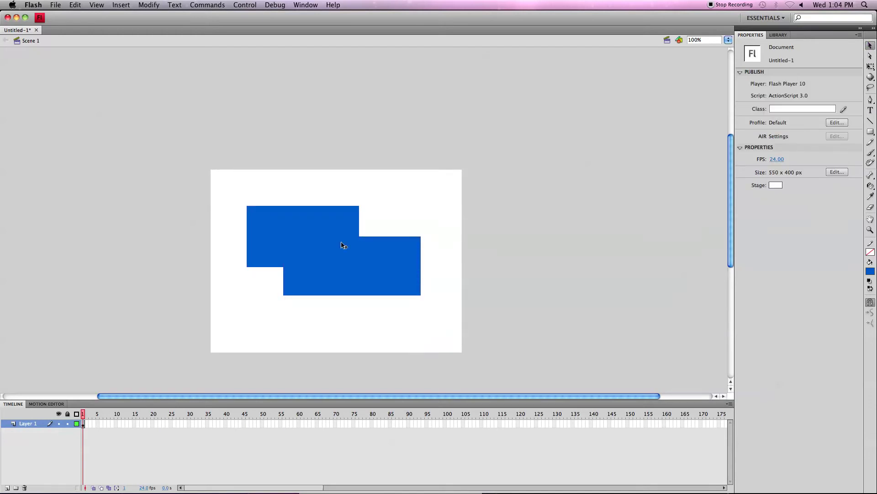
left_click_drag(313, 221, 293, 185)
left_click(350, 203)
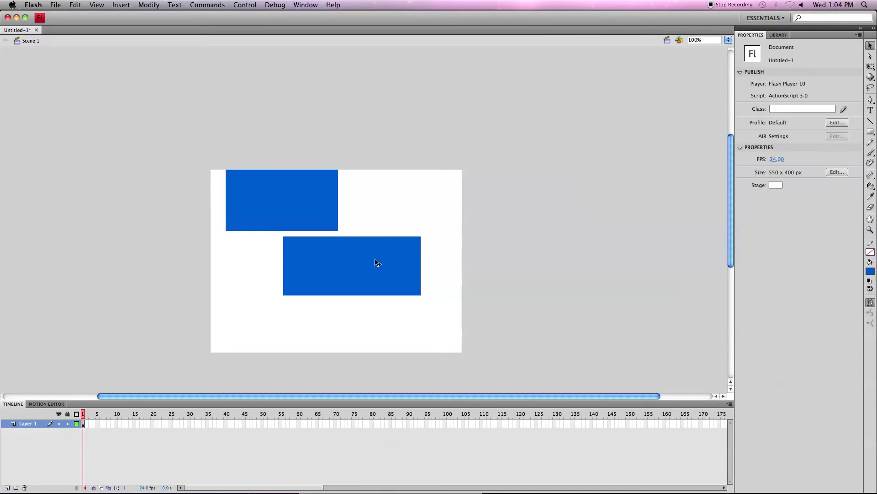
key("super+a")
key("Delete")
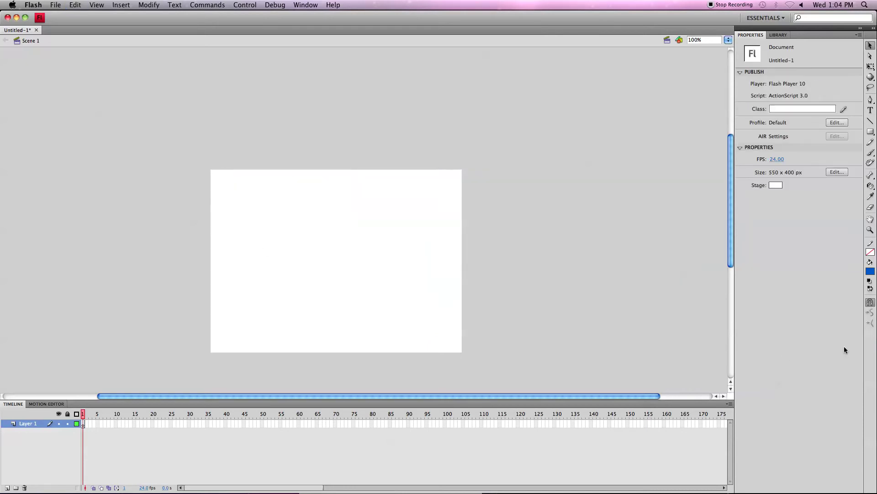
Choose the Rectangle Primitive Tool and draw a large blue primitive.
left_click(871, 131)
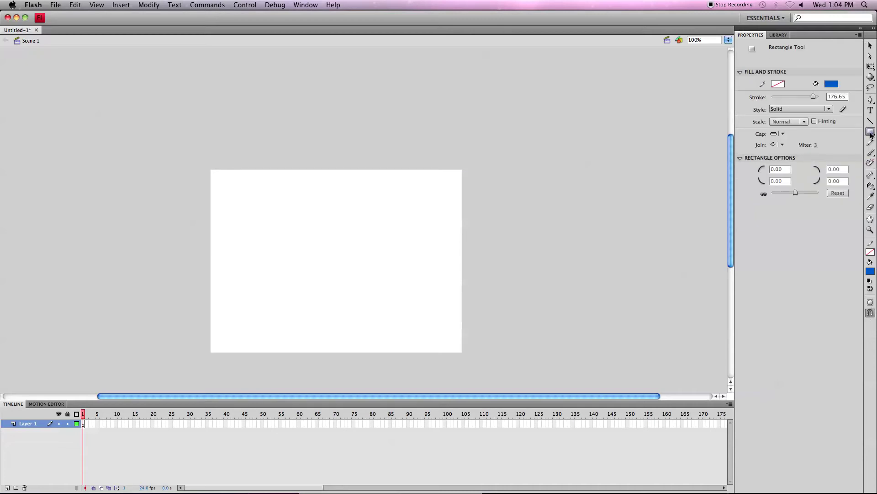
left_click_drag(871, 132, 818, 153)
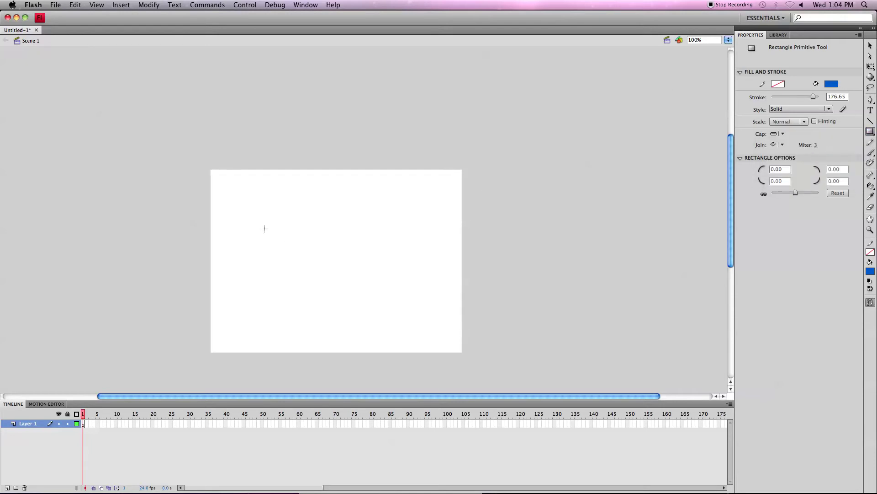
left_click_drag(231, 198, 423, 302)
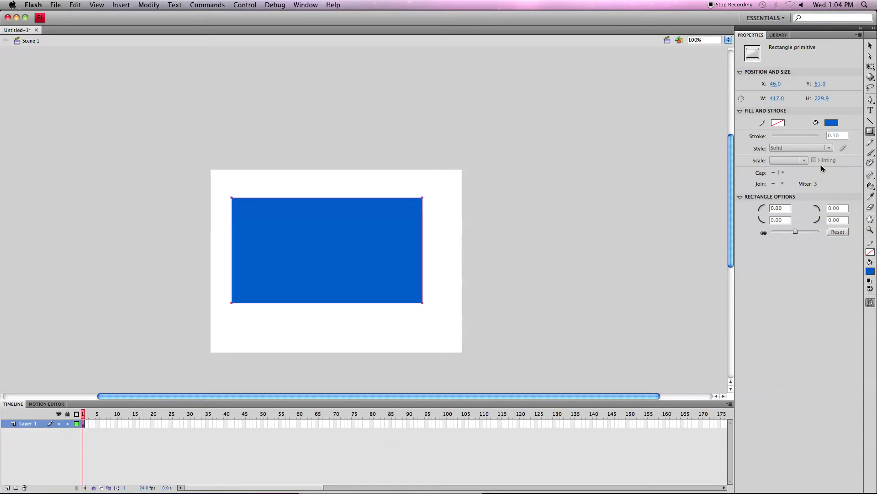
left_click(871, 45)
Draw a small primitive at lower right and drag it over the large one without merging.
key("r")
left_click_drag(340, 314, 471, 354)
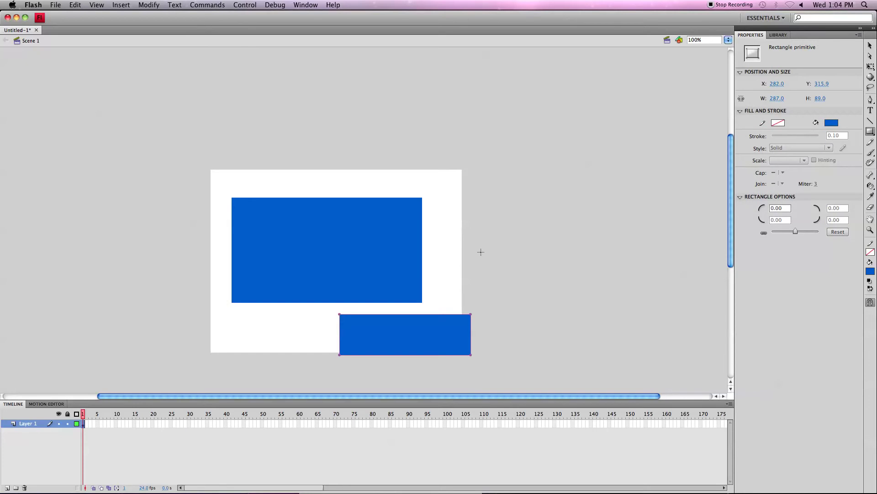
left_click(870, 45)
left_click_drag(396, 329, 463, 326)
left_click(427, 229)
left_click(416, 307)
left_click_drag(415, 308, 351, 247)
left_click(306, 183)
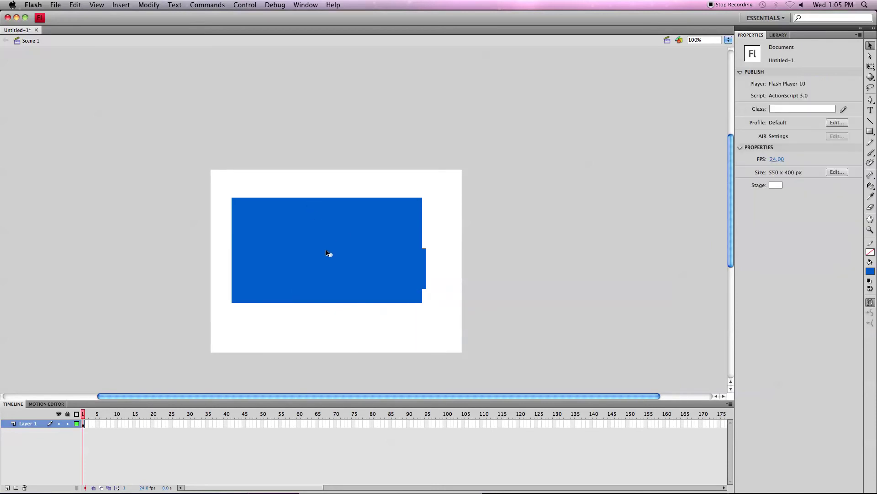
left_click(328, 254)
Clear the stage, draw a blue rectangle, then draw a green-filled rectangle along the bottom.
key("Delete")
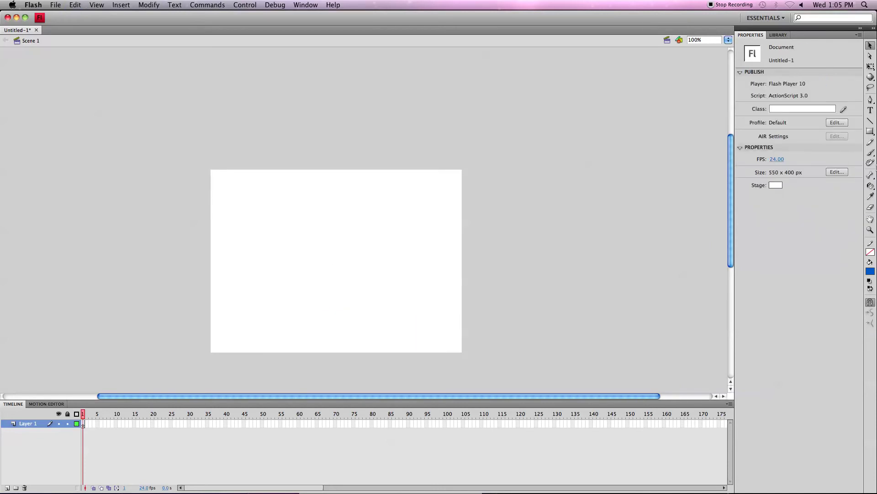
left_click_drag(872, 132, 824, 132)
left_click_drag(256, 224, 390, 298)
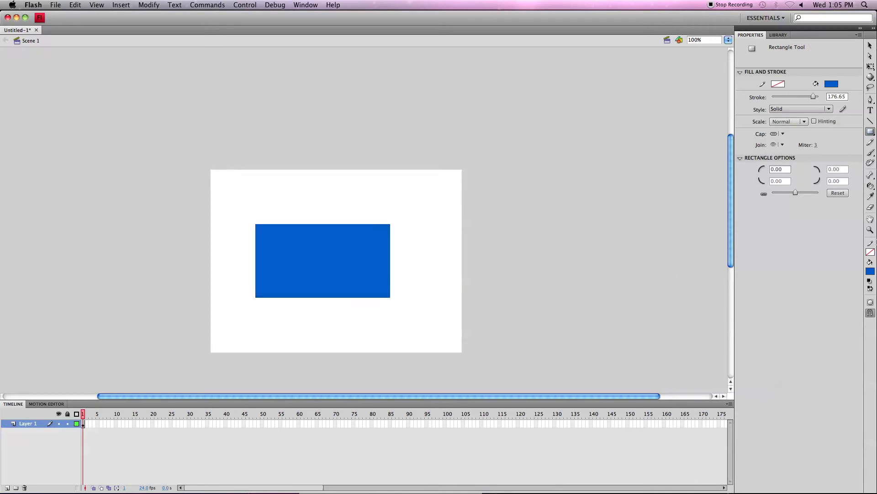
left_click(870, 272)
left_click(826, 318)
left_click_drag(317, 314, 459, 354)
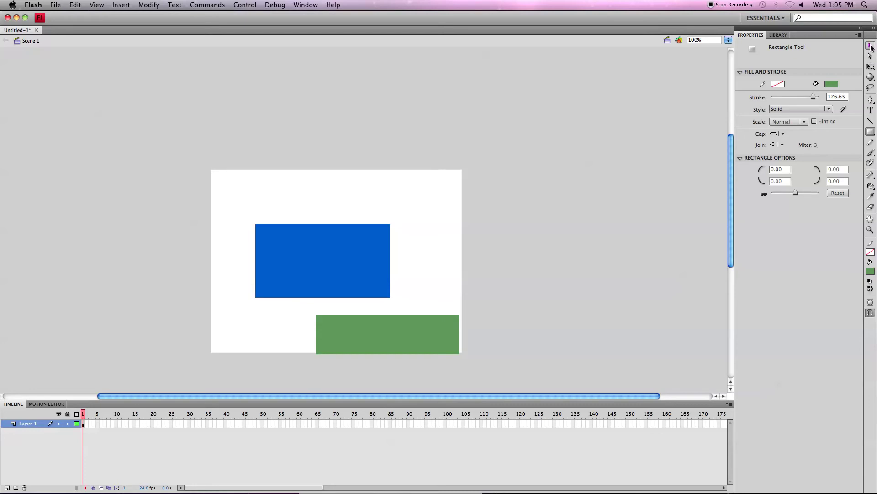
Drag the green rectangle over the blue one to cut a notch, then select everything.
left_click(871, 46)
left_click_drag(395, 320, 343, 184)
left_click(408, 207)
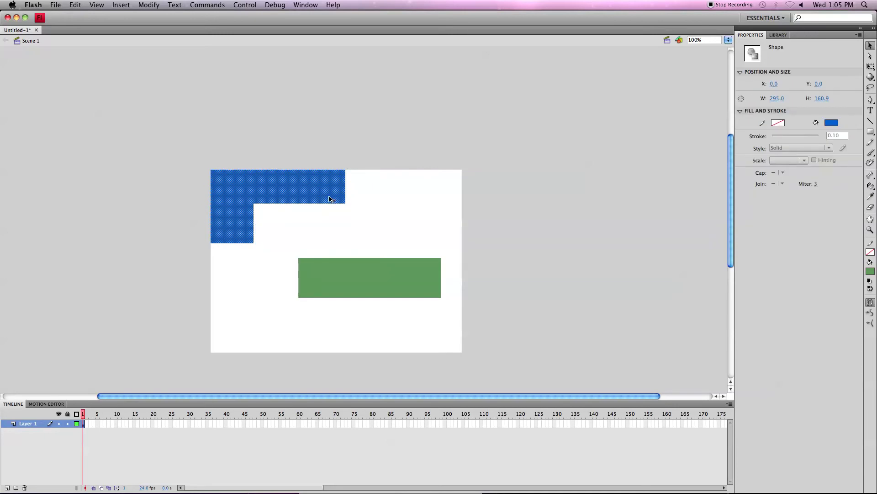
left_click(374, 255)
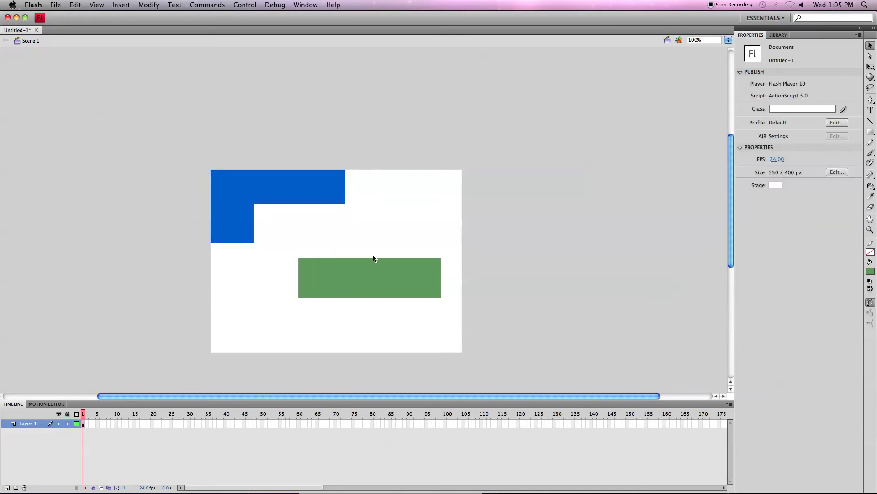
key("super+a")
Clear the stage and draw a large green rectangle primitive, keeping it a primitive.
key("Delete")
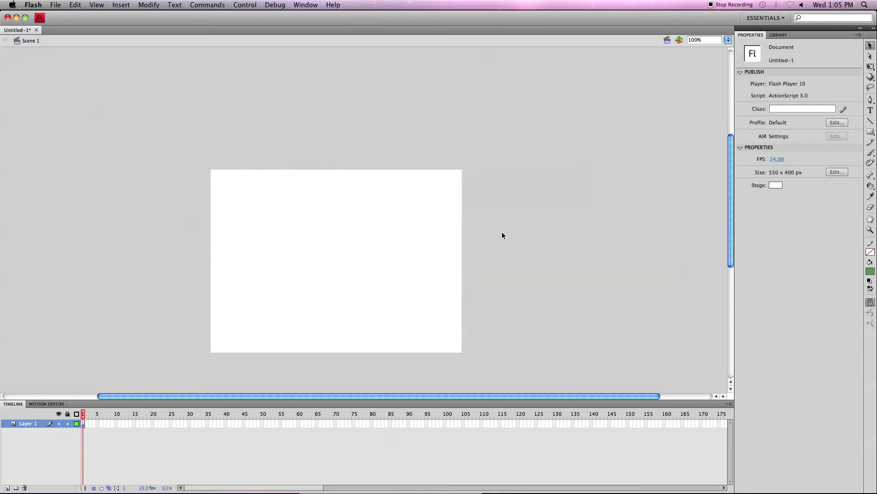
left_click(870, 132)
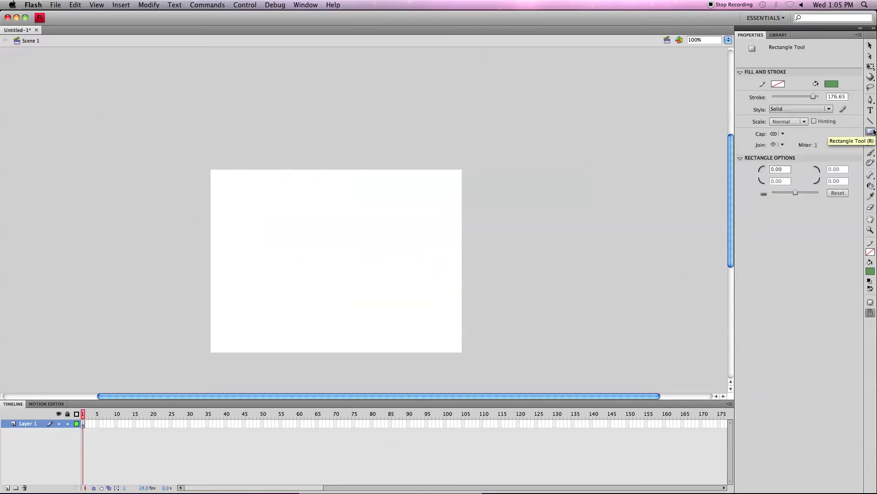
left_click(790, 152)
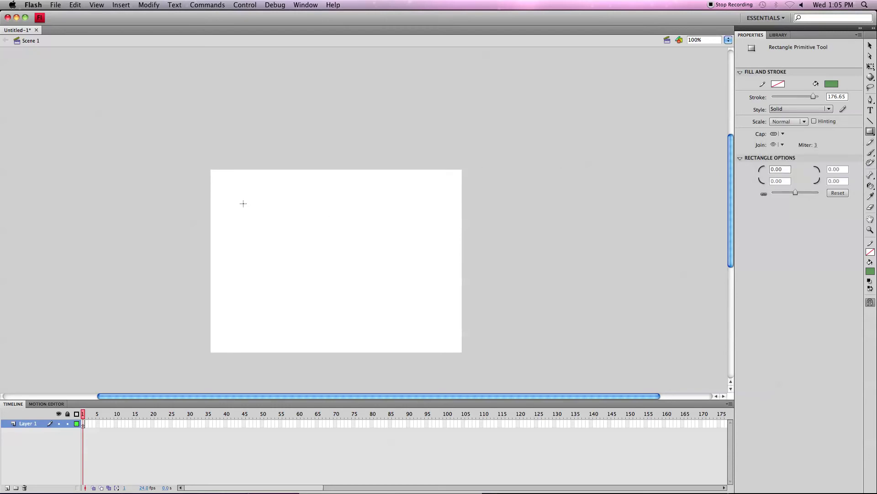
left_click_drag(243, 203, 434, 302)
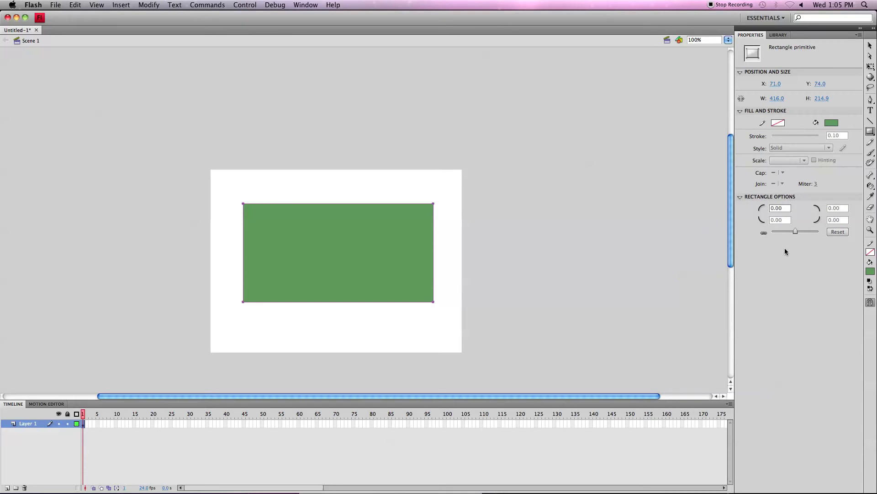
left_click(870, 45)
double_click(398, 218)
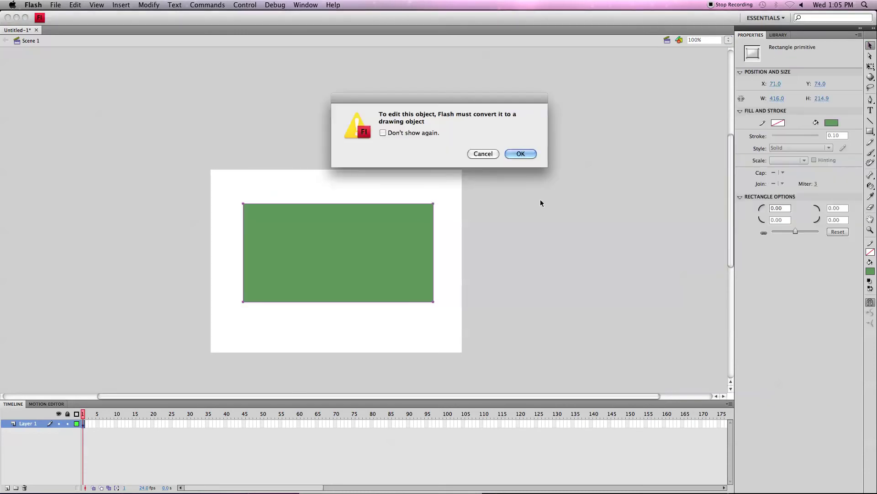
left_click(489, 152)
Adjust the primitive's size, then lock proportions and set its width to 441.
mouse_move(822, 98)
left_mouse_down()
mouse_move(813, 99)
mouse_move(848, 98)
mouse_move(791, 98)
mouse_move(838, 99)
left_mouse_up()
left_click_drag(777, 98, 800, 98)
left_click(768, 100)
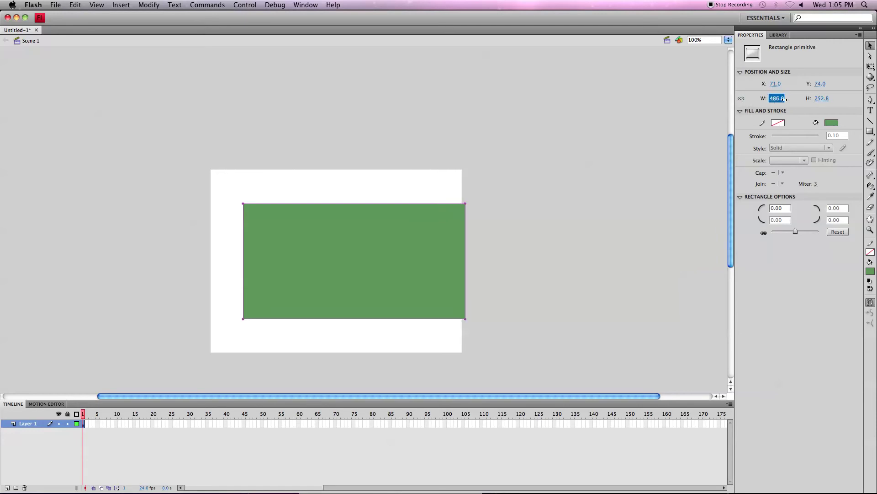
type("441")
key("Tab")
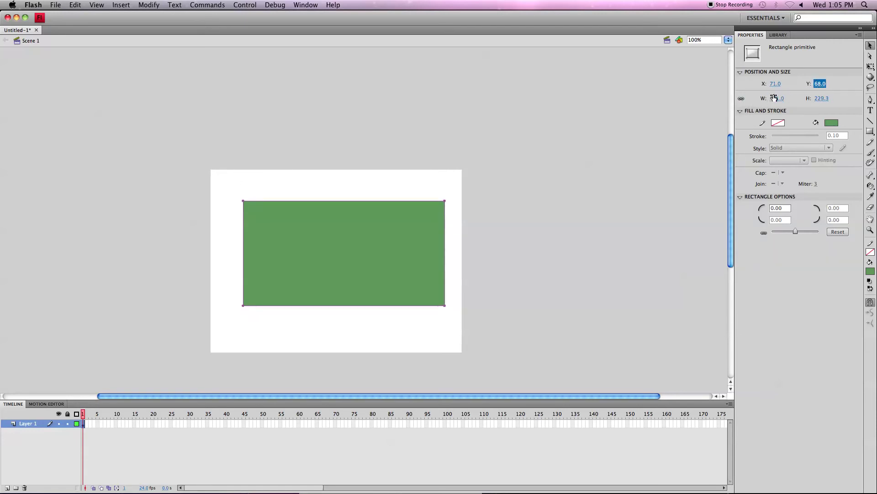
Give the primitive a thin 1.00 bright green outline in Ragged style.
left_click(778, 122)
left_click(777, 141)
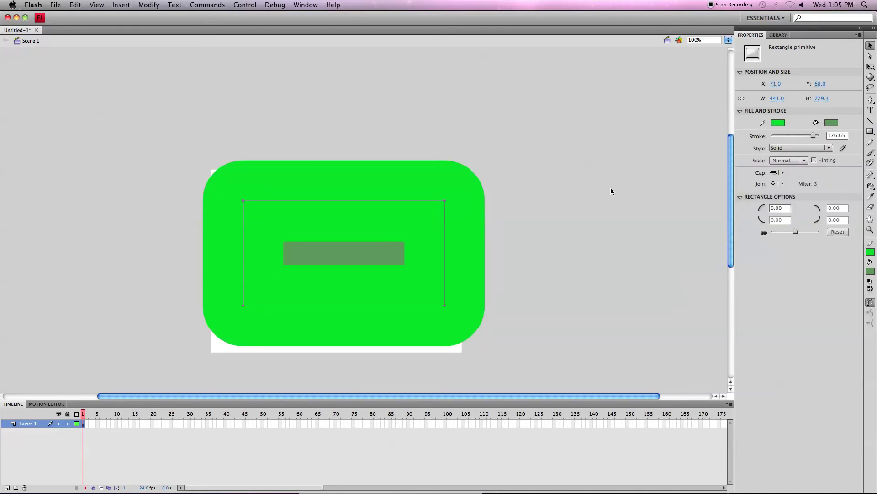
mouse_move(814, 136)
left_mouse_down()
mouse_move(772, 136)
mouse_move(807, 135)
mouse_move(772, 137)
mouse_move(795, 137)
left_mouse_up()
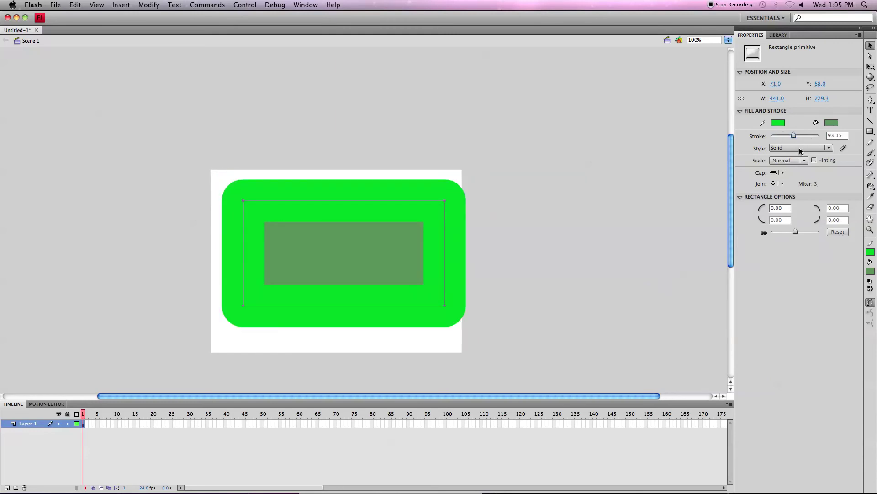
left_click(799, 148)
left_click(793, 175)
left_click(791, 146)
left_click(791, 157)
left_click(799, 148)
left_click(792, 193)
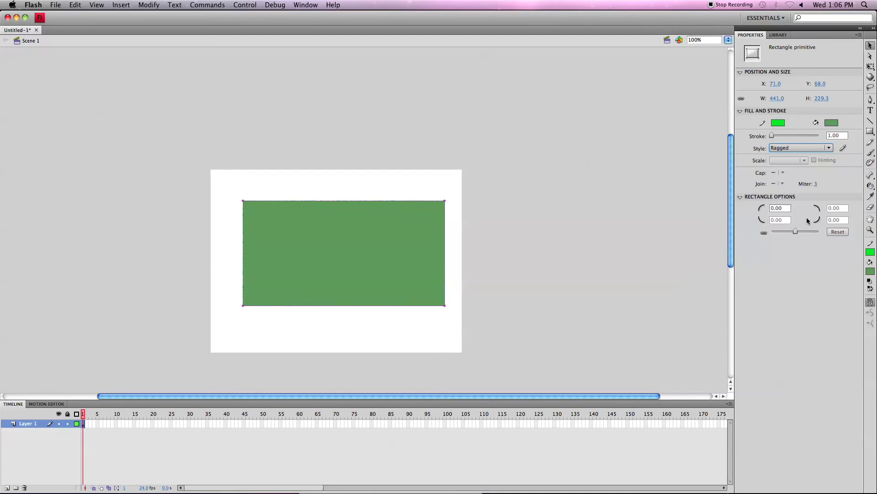
Delete the primitive, pick the plain Rectangle Tool, and set every corner radius to 15.
key("Delete")
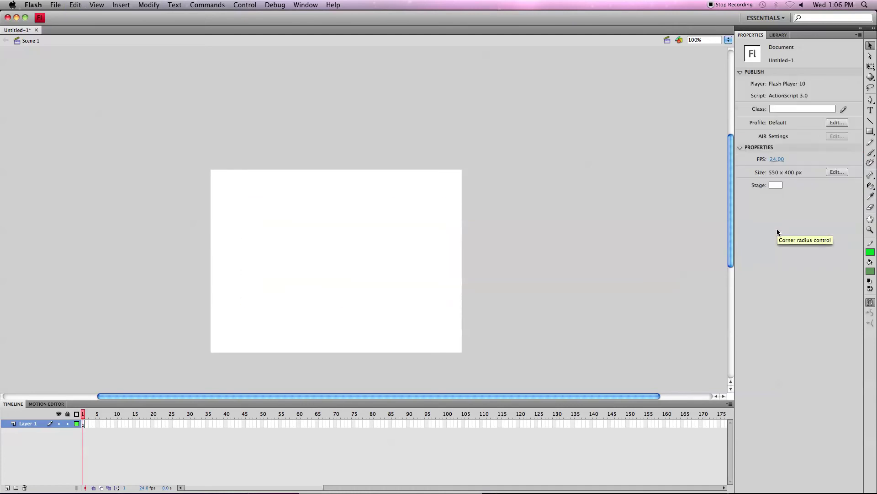
left_click(870, 131)
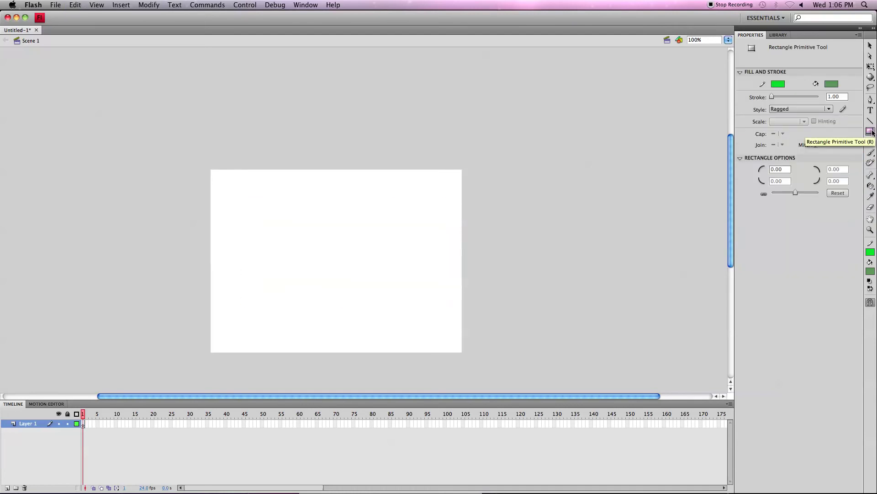
left_click_drag(872, 133, 816, 130)
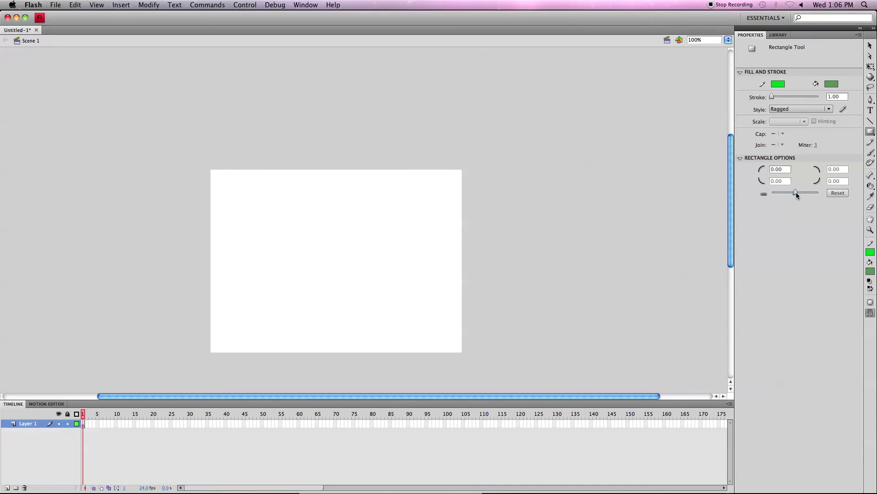
left_click_drag(802, 193, 805, 191)
left_click_drag(799, 194, 799, 193)
double_click(780, 169)
type("15")
key("Return")
Draw a rounded rectangle, undo it, then draw one with negative-radius inward corners.
left_click_drag(263, 192, 451, 313)
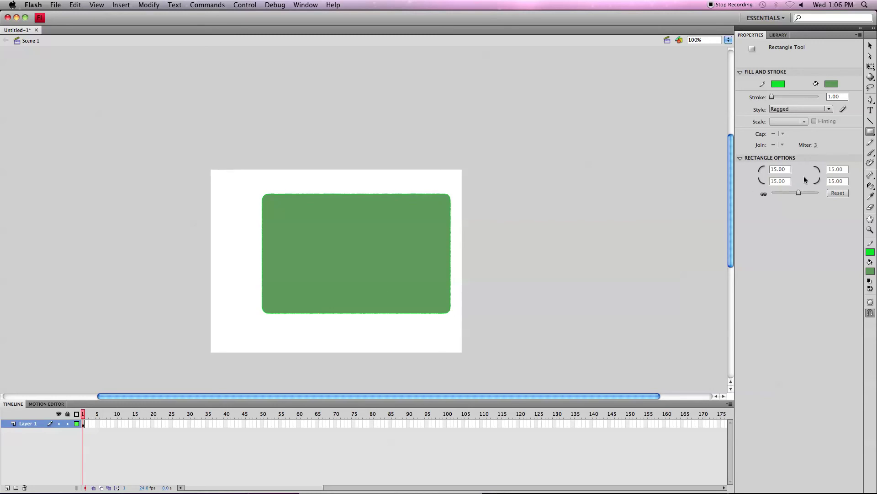
key("ctrl+z")
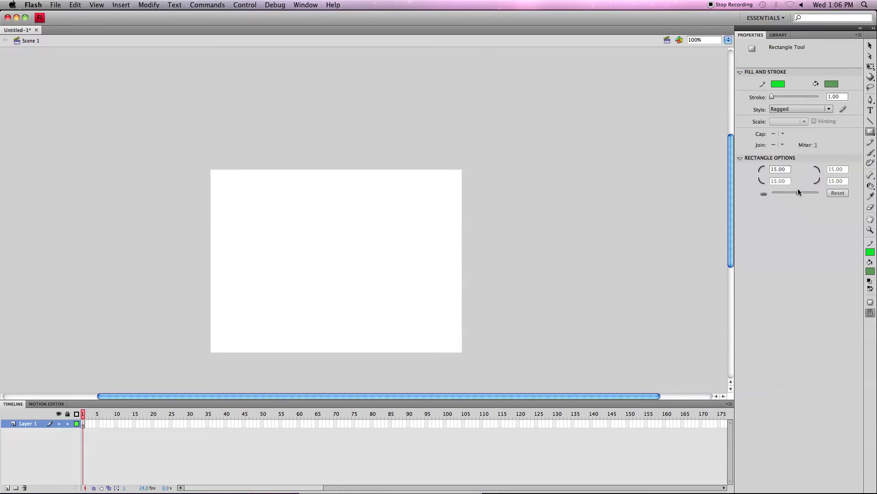
left_click_drag(799, 192, 782, 194)
mouse_move(249, 204)
left_mouse_down()
mouse_move(458, 329)
mouse_move(445, 332)
left_mouse_up()
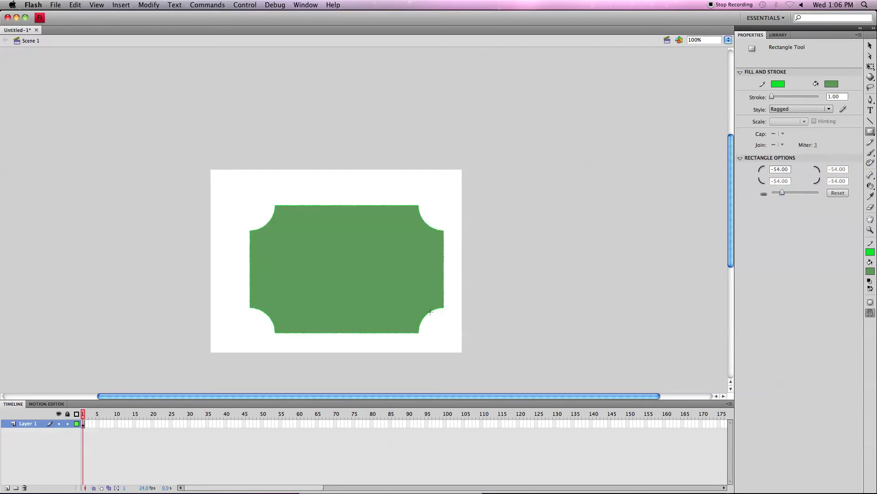
key("super+a")
Delete the inverted-corner rectangle, reset the radii, and draw a rectangle adjusting its corners to 87.
key("BackSpace")
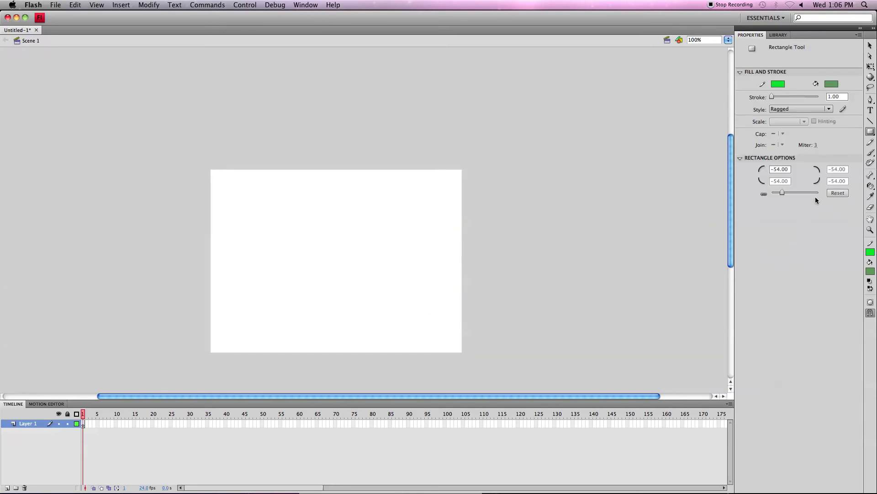
left_click(842, 193)
left_click_drag(228, 194, 437, 304)
key("Up")
key("Up")
key("Down")
key("Down")
key("Down")
key("Down")
key("Down")
key("Down")
key("Down")
key("Down")
key("Down")
key("Down")
key("Down")
key("Down")
key("Down")
key("Down")
key("Down")
key("Down")
key("Down")
key("Down")
key("Down")
key("Down")
key("Down")
key("Down")
key("Down")
key("Down")
Draw a second rounded rectangle below, then select and delete both rectangles.
left_click_drag(302, 313, 473, 375)
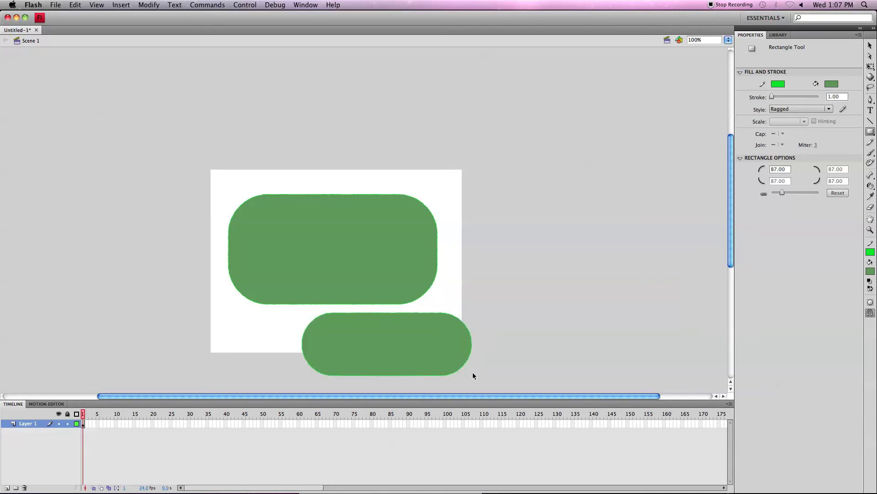
key("super+a")
key("Delete")
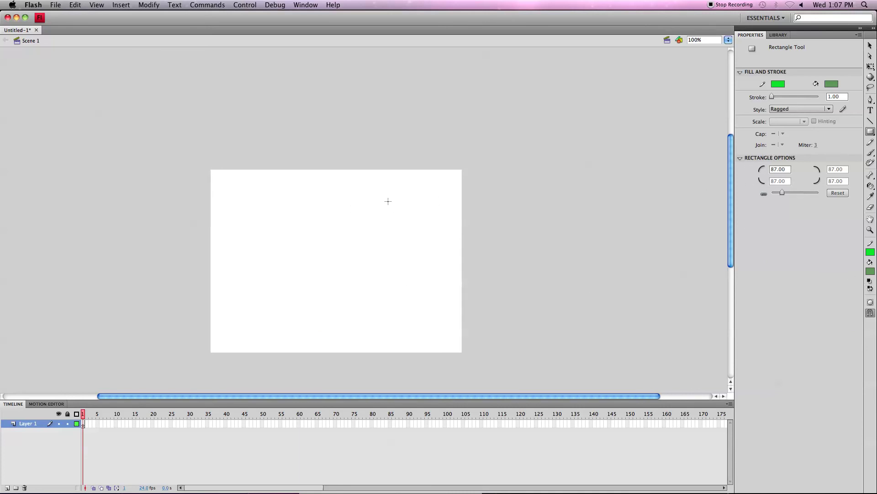
Reset the corner radii, unlink the corners, and set the top-left radius to 20.
left_click(838, 193)
left_click(764, 193)
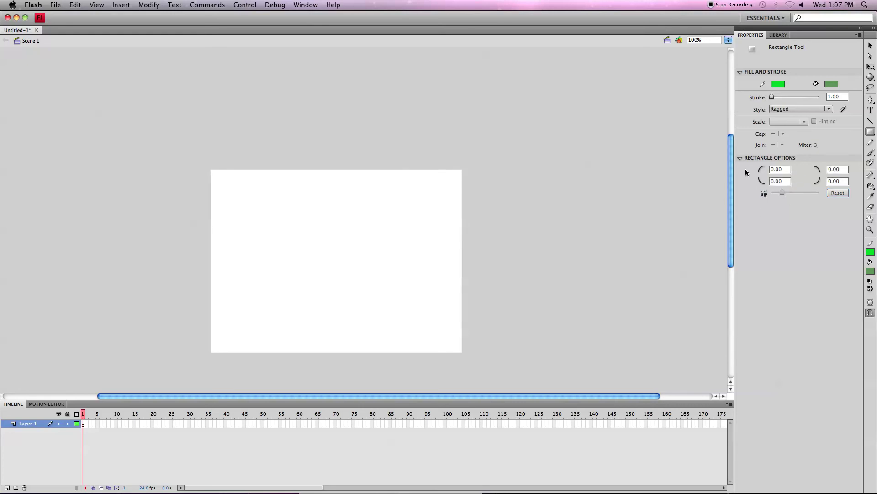
left_click(780, 169)
type("20")
key("Return")
Set the bottom-right radius to -5 and draw a mixed-corner rectangle.
left_click(838, 181)
type("-5")
key("Return")
left_click_drag(253, 209, 444, 283)
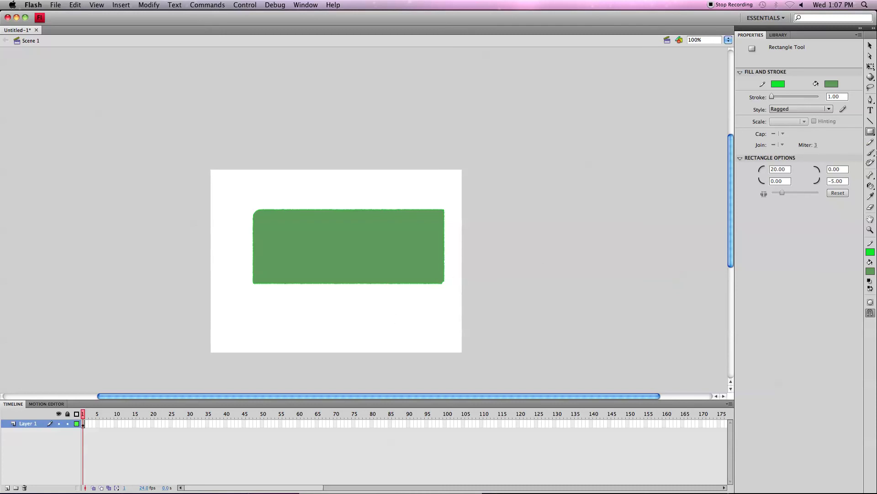
Change the bottom-right radius to -15, draw a second rectangle, then delete both rectangles.
left_click(830, 181)
type("-15")
key("Return")
left_click_drag(330, 308, 560, 363)
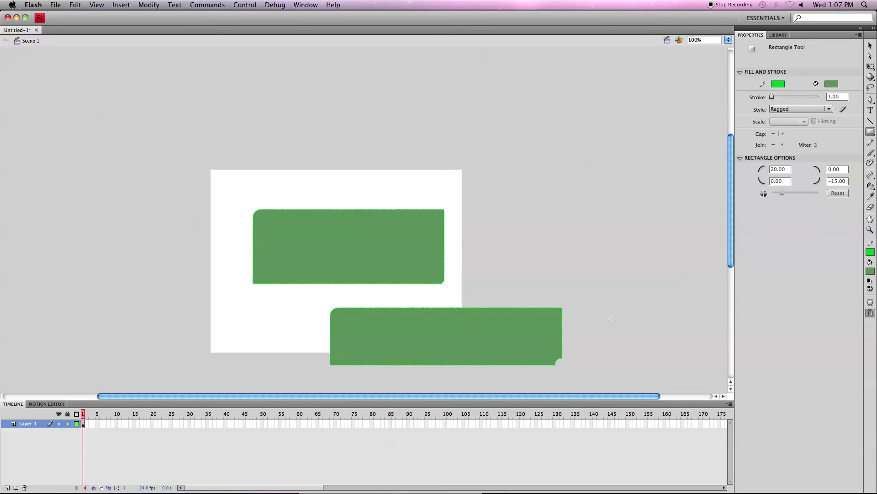
key("super+a")
key("Delete")
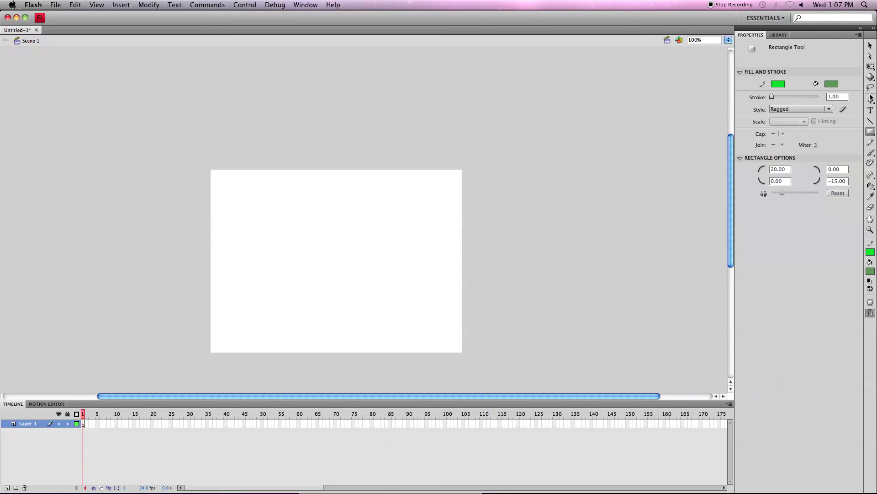
Switch between the Selection and Rectangle tools, ending on Selection with the 550 x 400 px document settings shown.
left_click(870, 44)
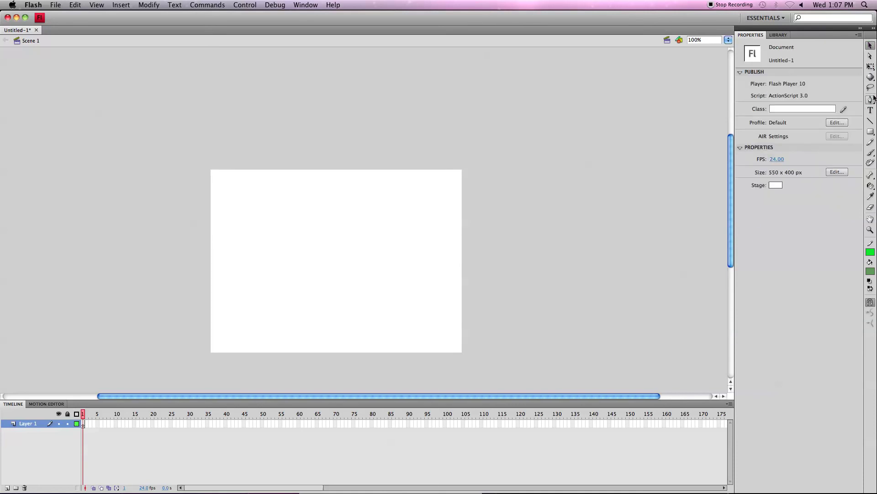
left_click(871, 132)
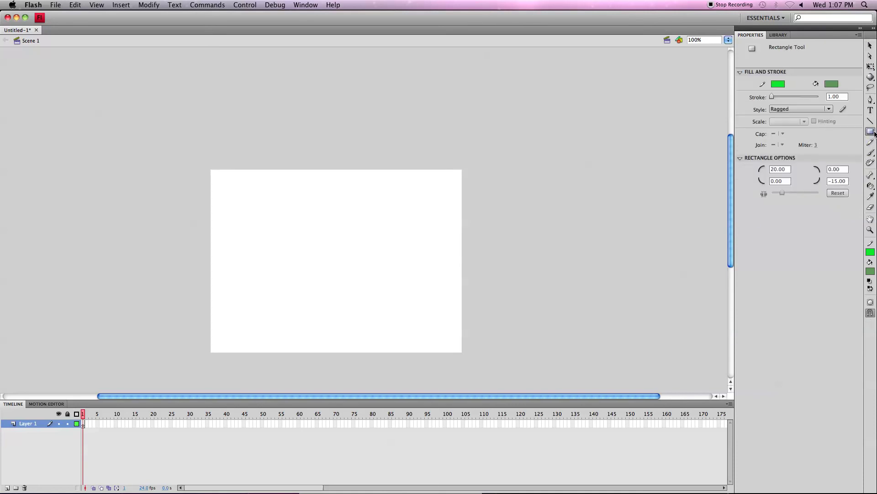
left_click(870, 45)
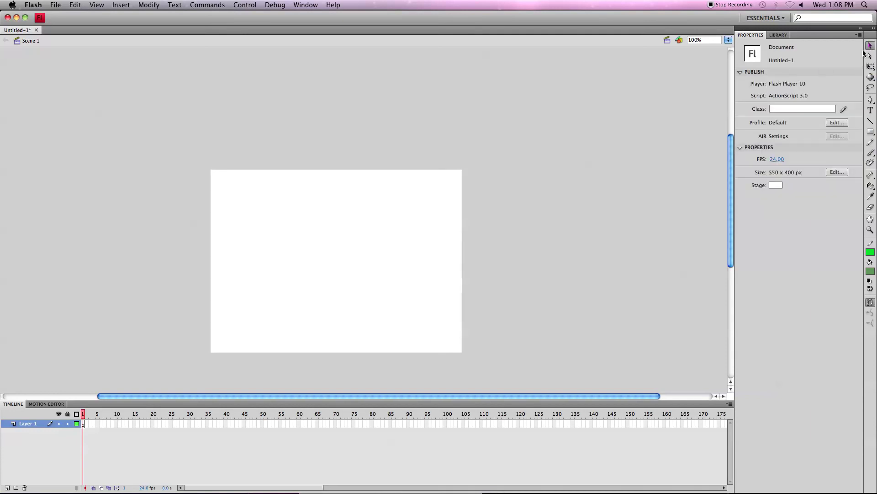